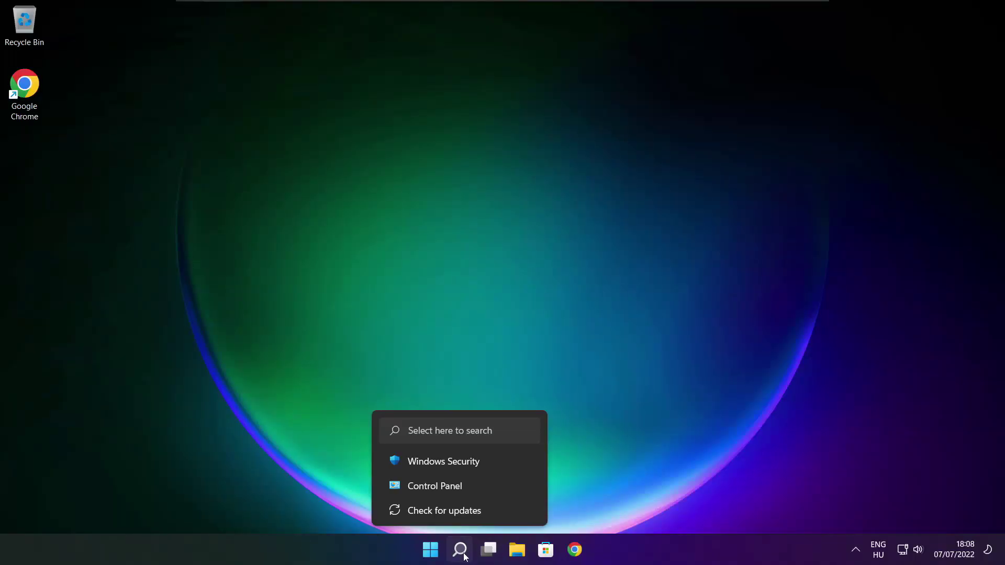
Search Windows for 'device manager' to bring up Device Manager as the best match
left_click(463, 553)
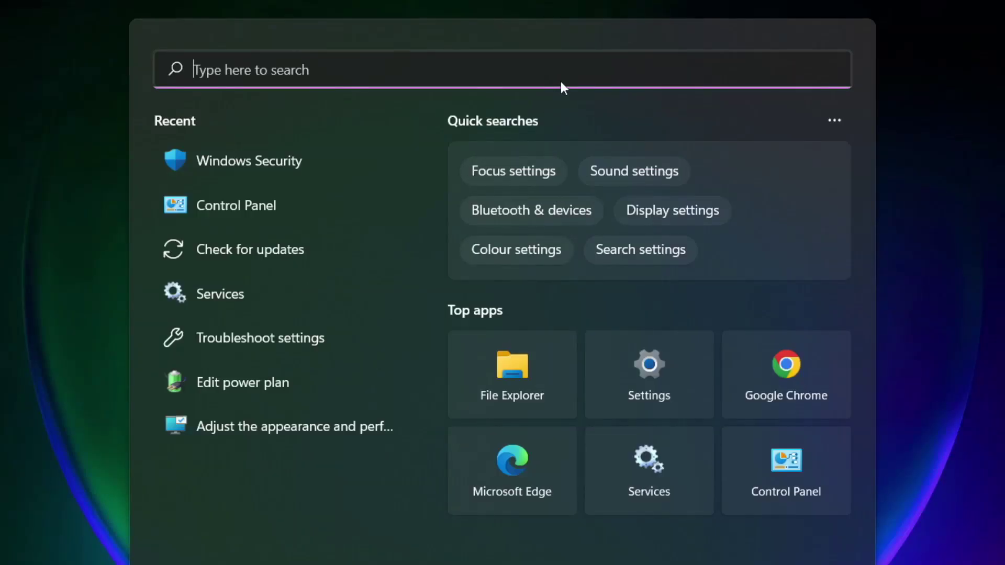
type("d")
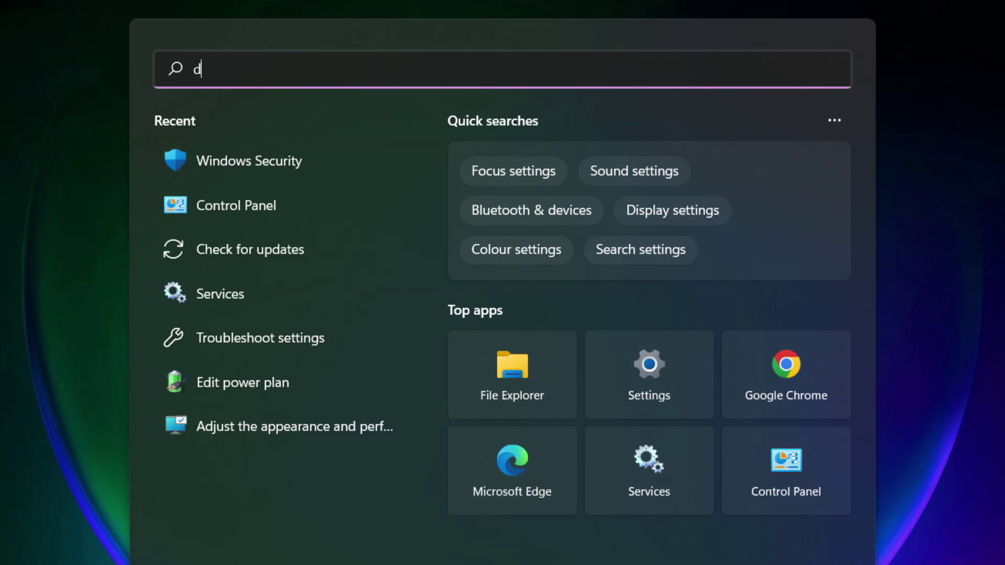
type("evice manage")
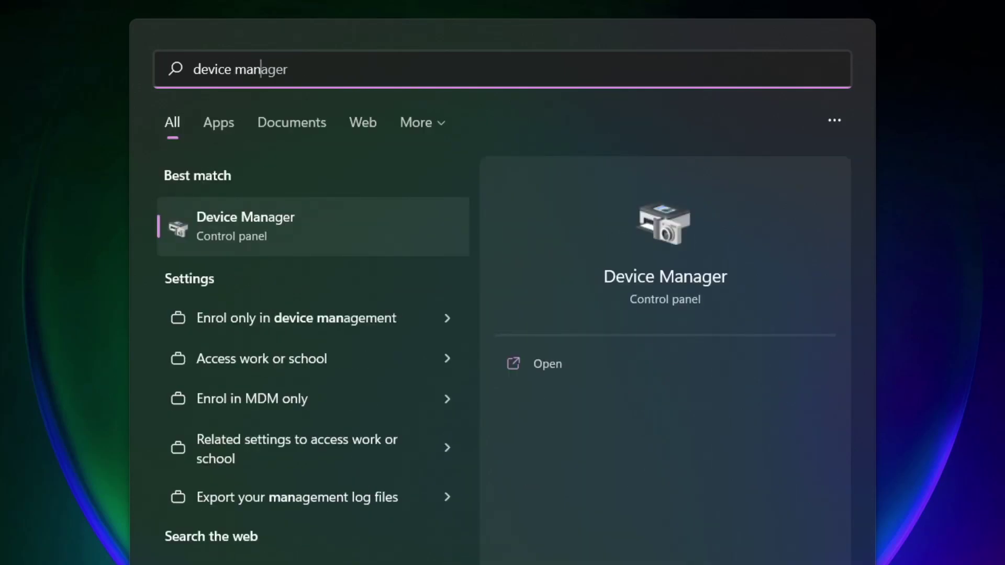
type("r")
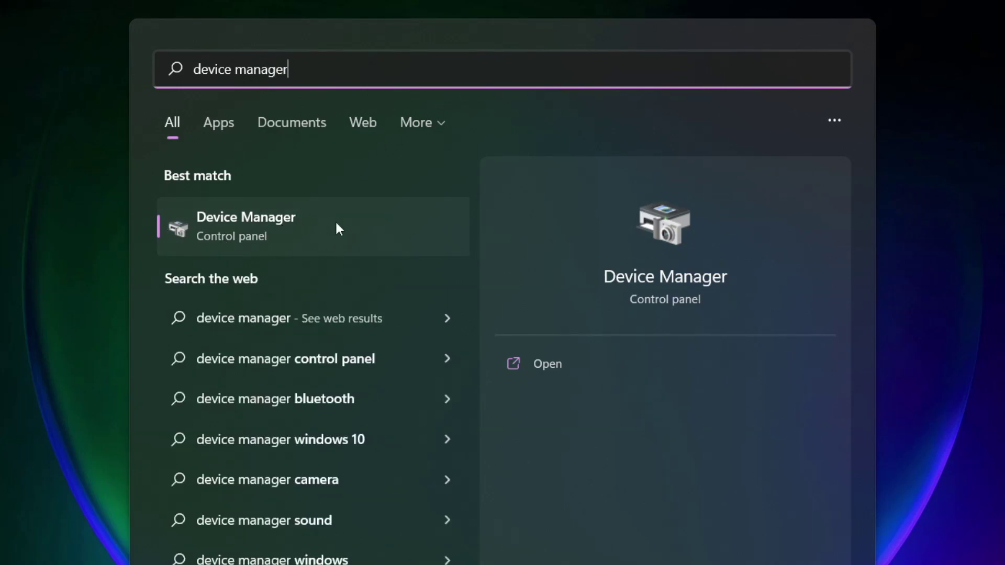
In maximized Device Manager, auto-update the VMware SVGA 3D display driver; the best driver is already installed
left_click(369, 231)
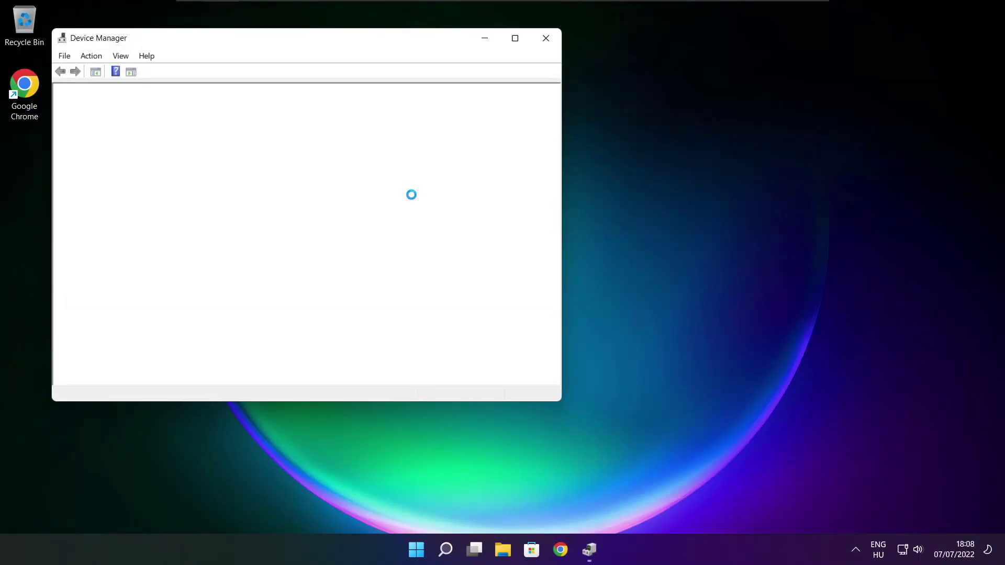
left_click(515, 38)
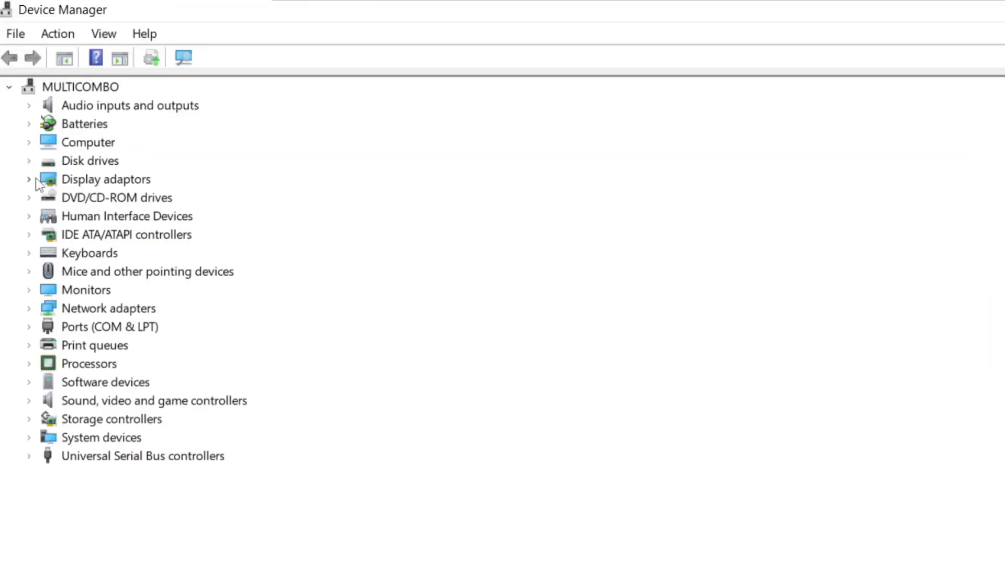
left_click(65, 179)
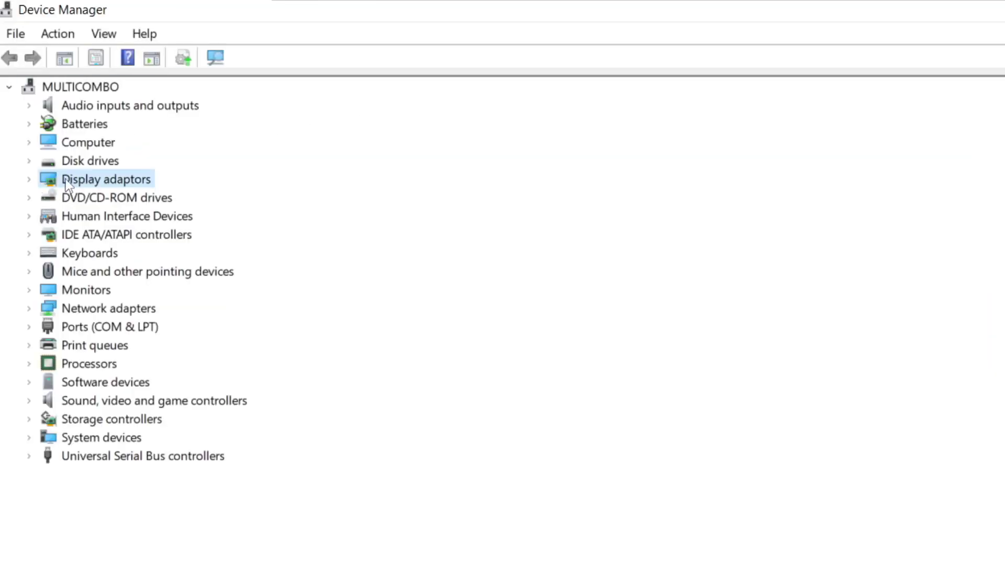
left_click(28, 179)
left_click(149, 200)
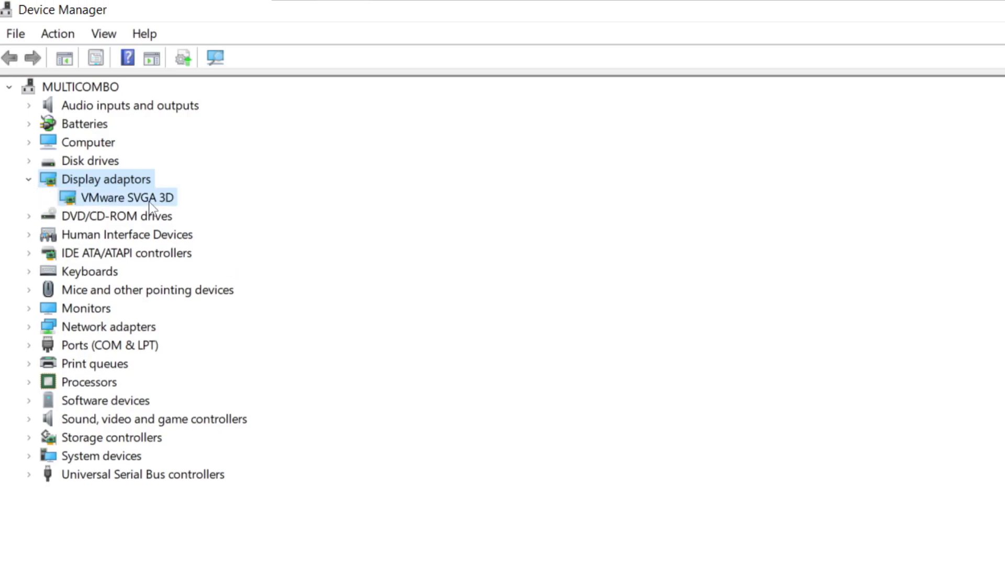
right_click(109, 201)
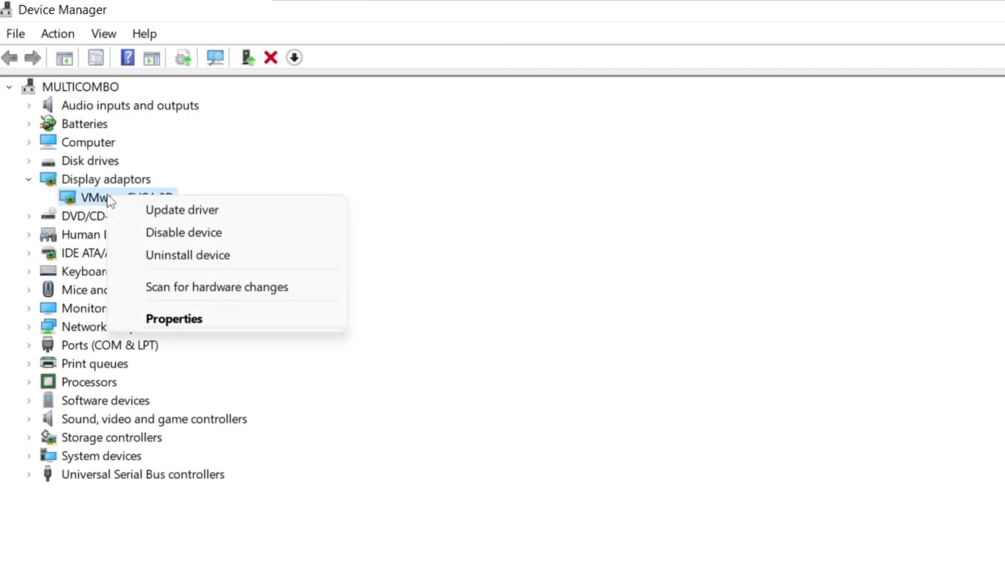
left_click(225, 212)
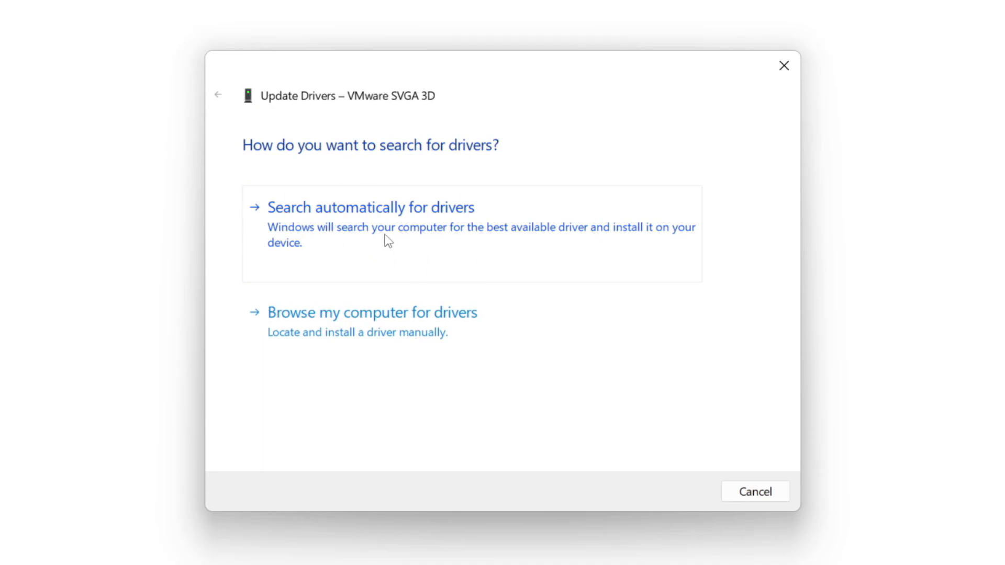
left_click(441, 233)
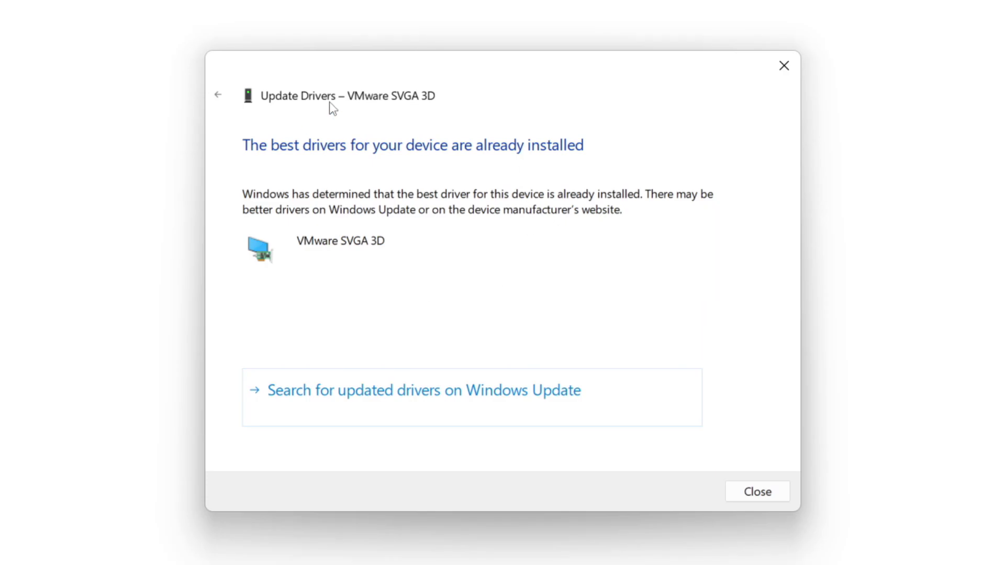
left_click(755, 491)
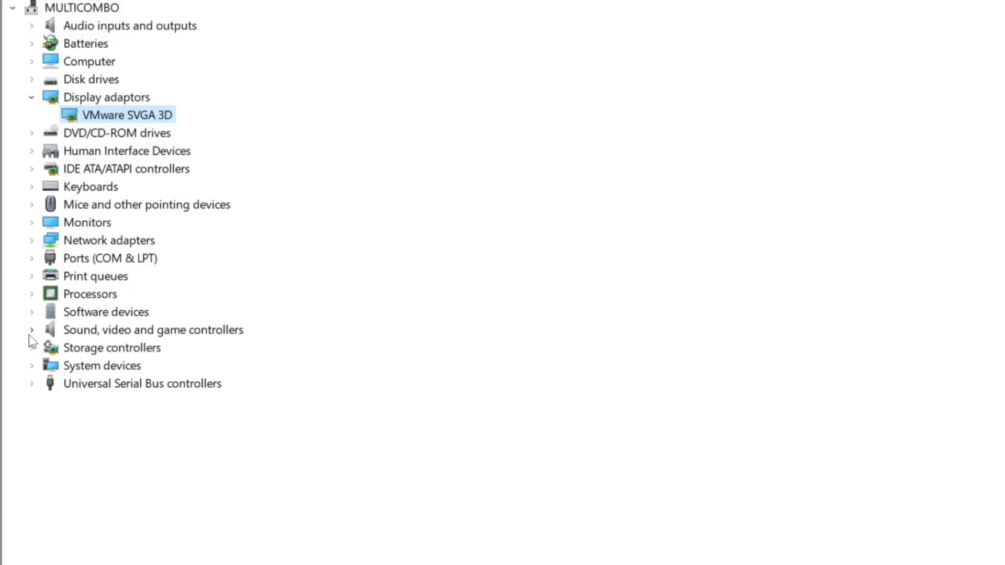
Auto-update the High Definition Audio Device driver under Sound, video and game controllers
left_click(68, 332)
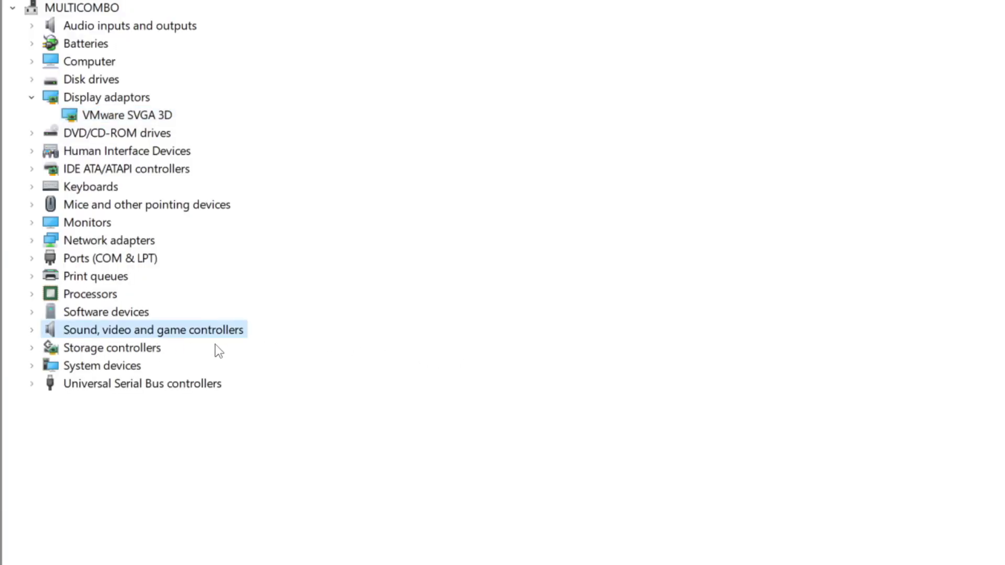
left_click(32, 330)
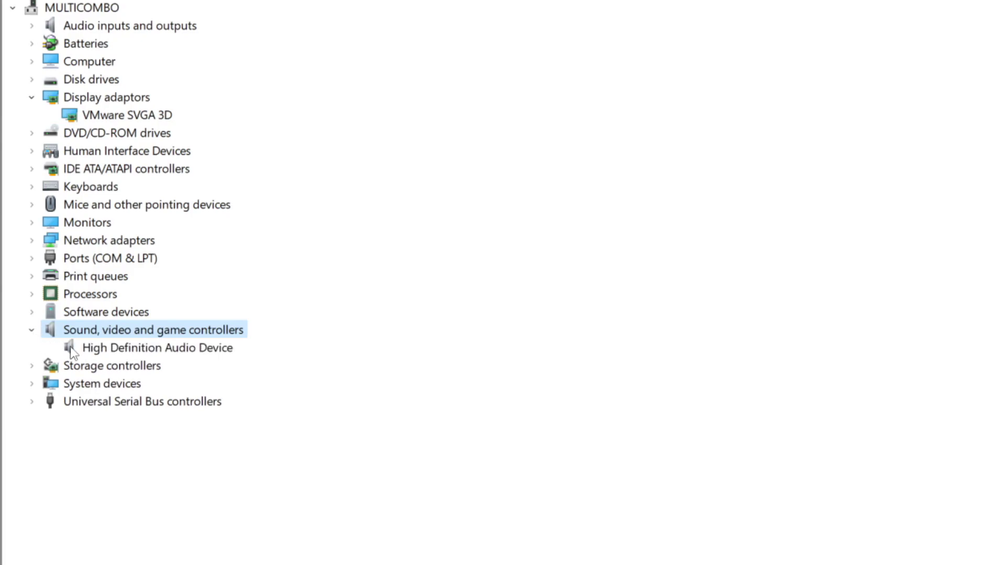
left_click(167, 349)
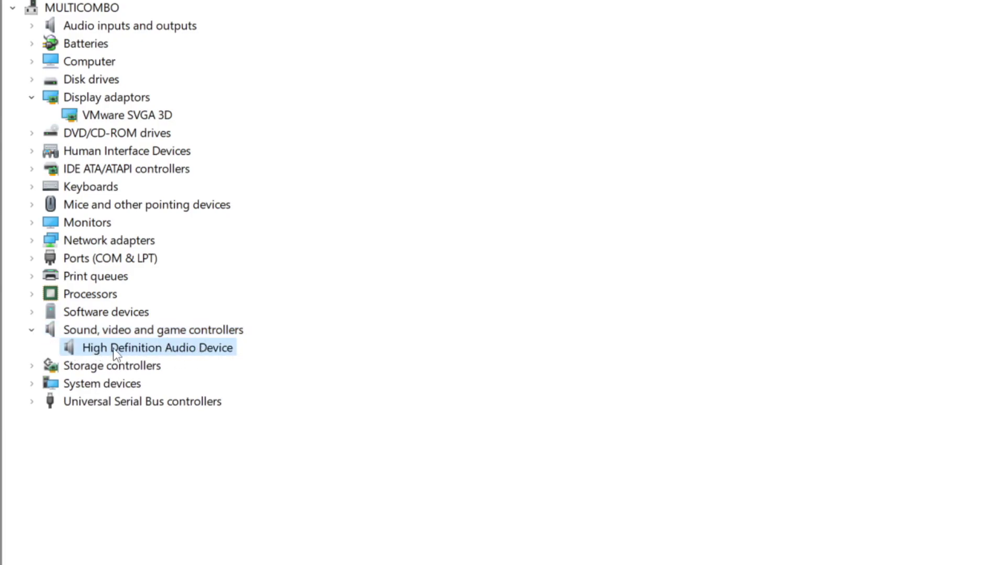
right_click(149, 354)
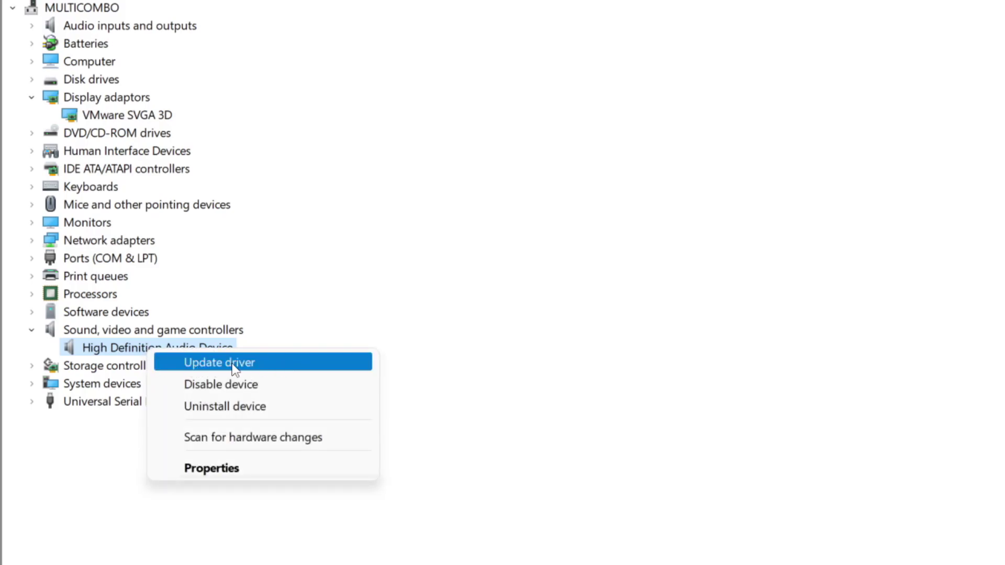
left_click(299, 370)
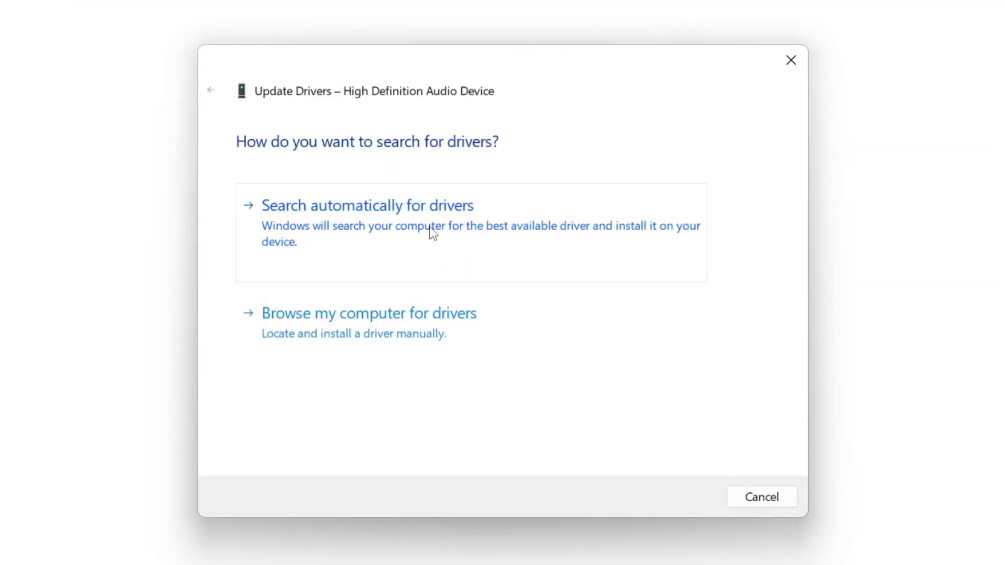
left_click(400, 225)
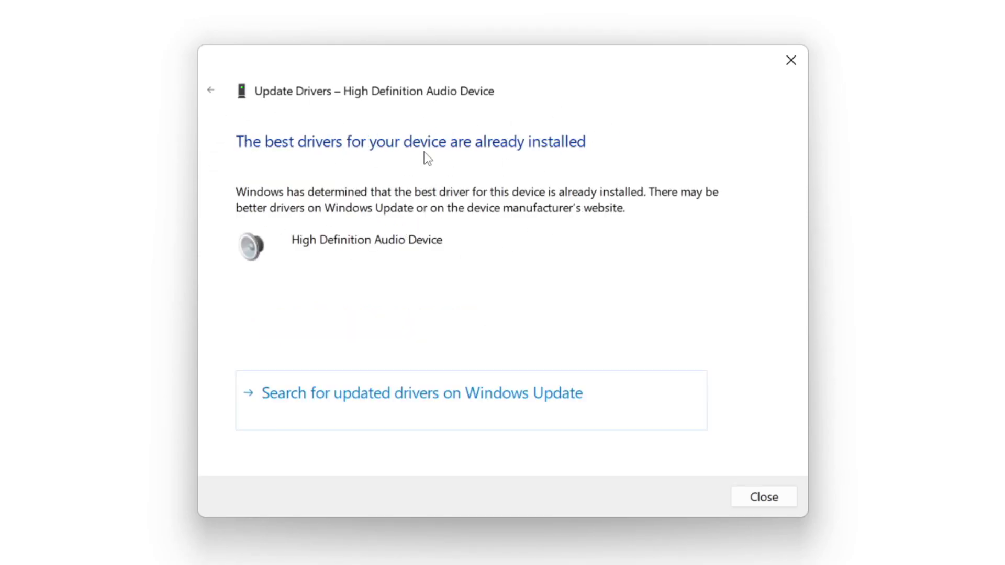
left_click(764, 497)
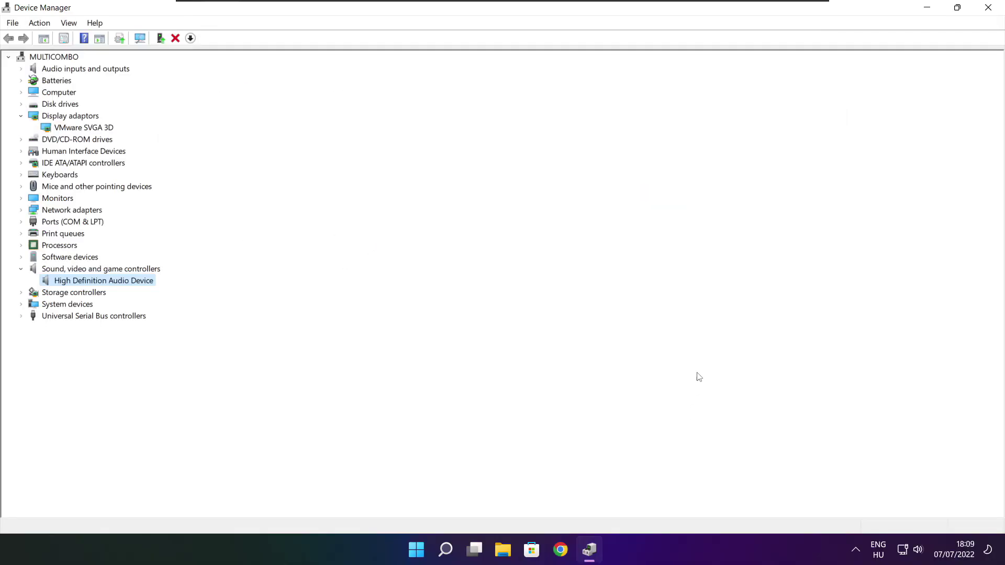
Close Device Manager and run Check for updates on the Windows Update settings page
left_click(988, 8)
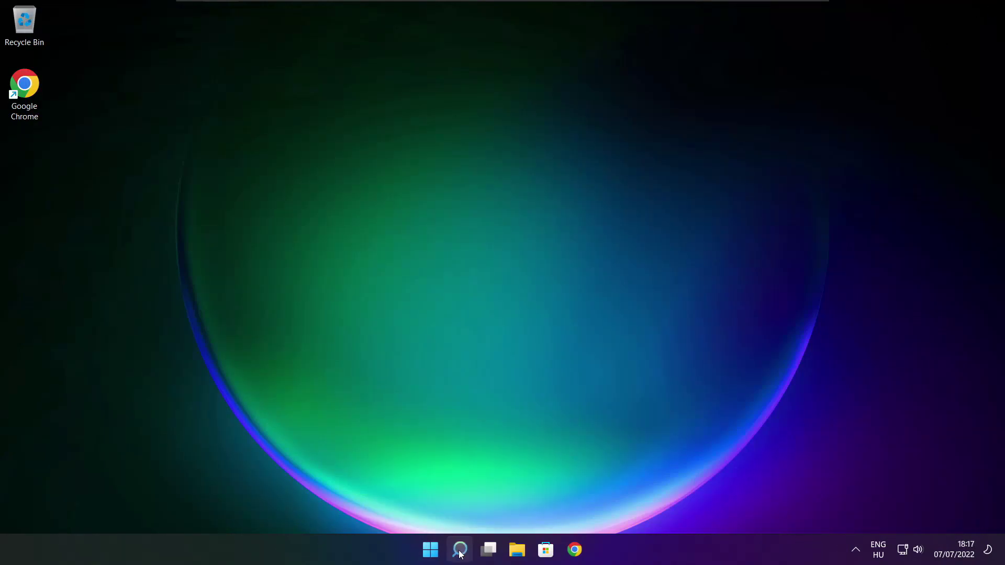
left_click(460, 551)
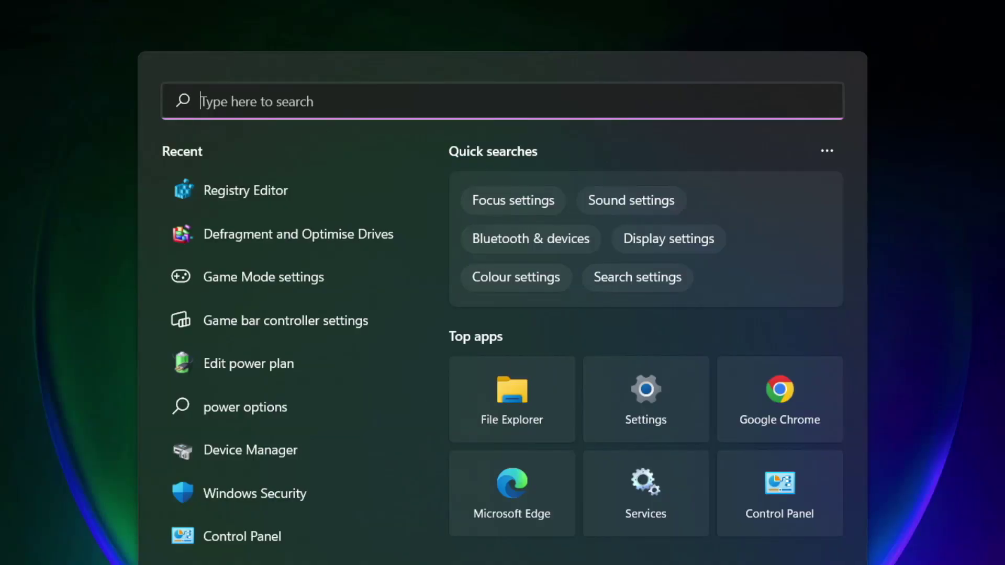
type("updates")
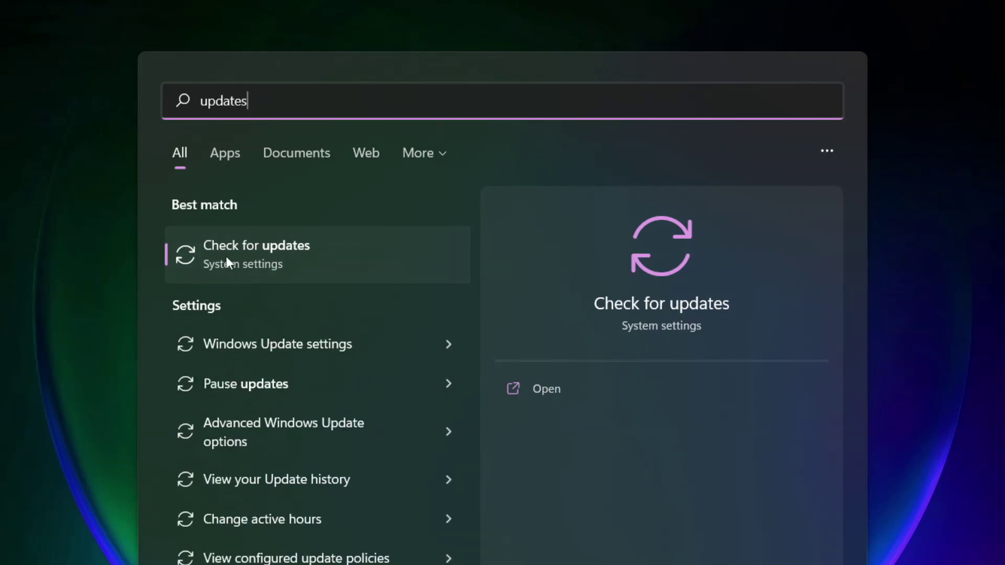
left_click(305, 262)
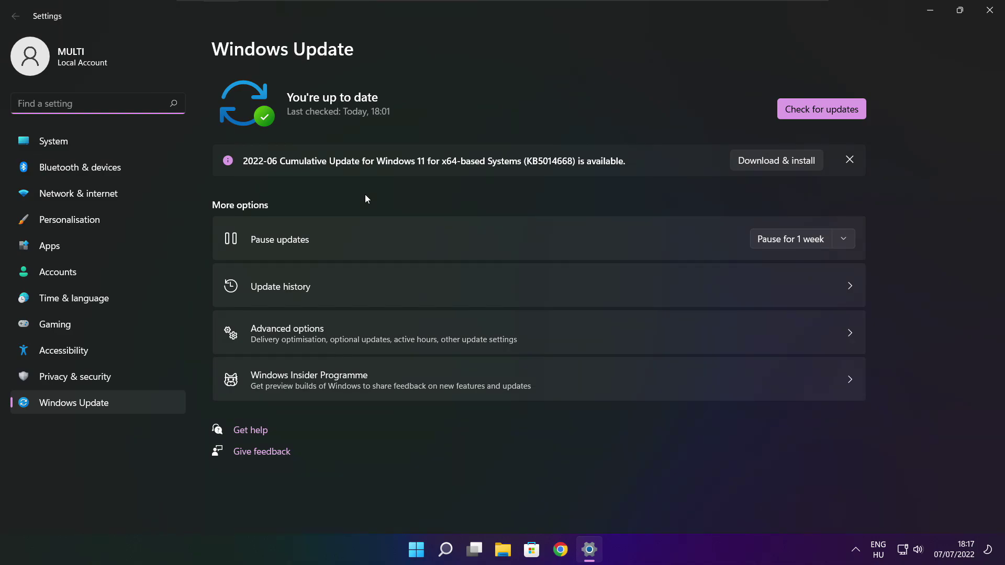
left_click(821, 109)
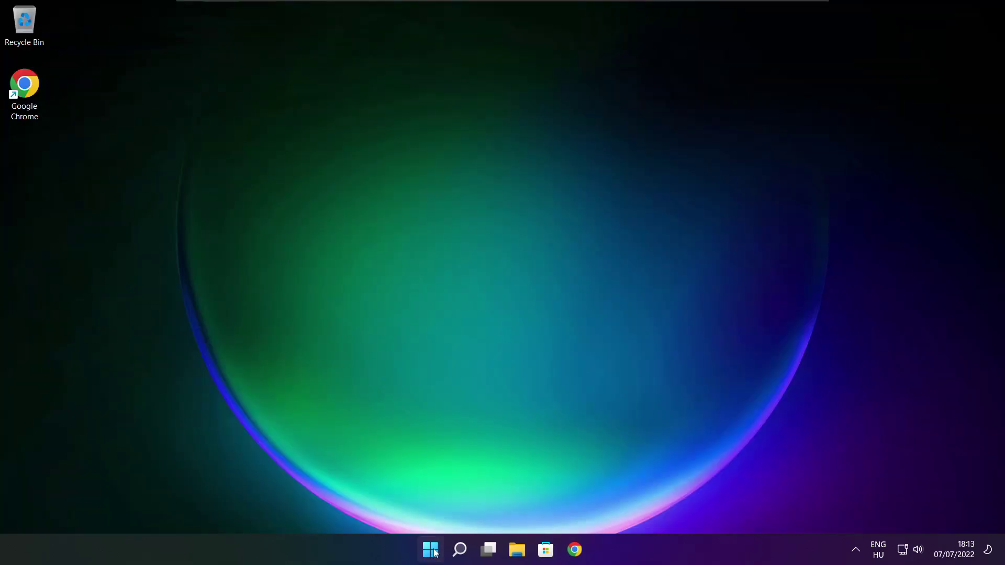
Open Task Manager from the Start button's quick menu and show the Startup apps list
right_click(431, 549)
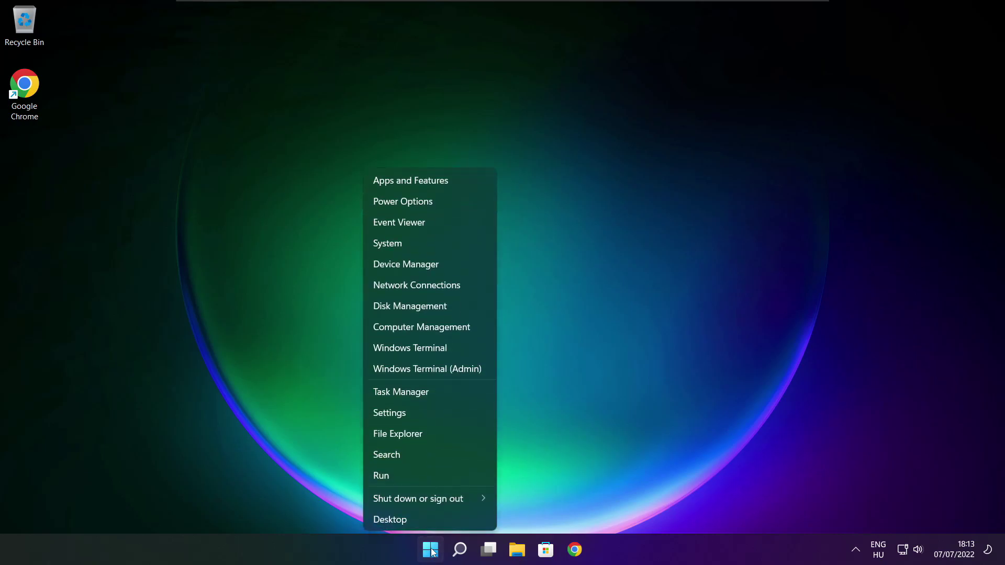
left_click(432, 392)
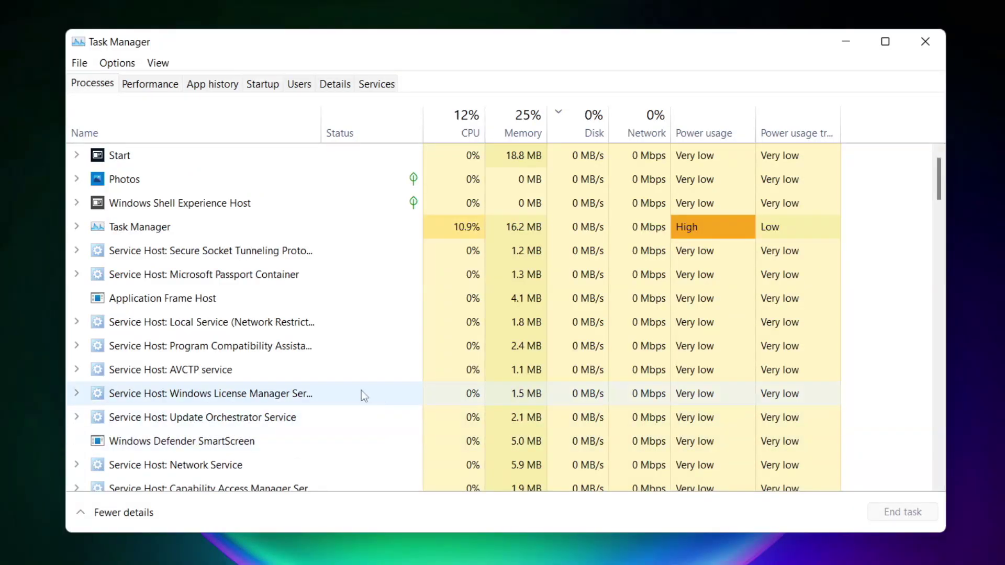
left_click(267, 85)
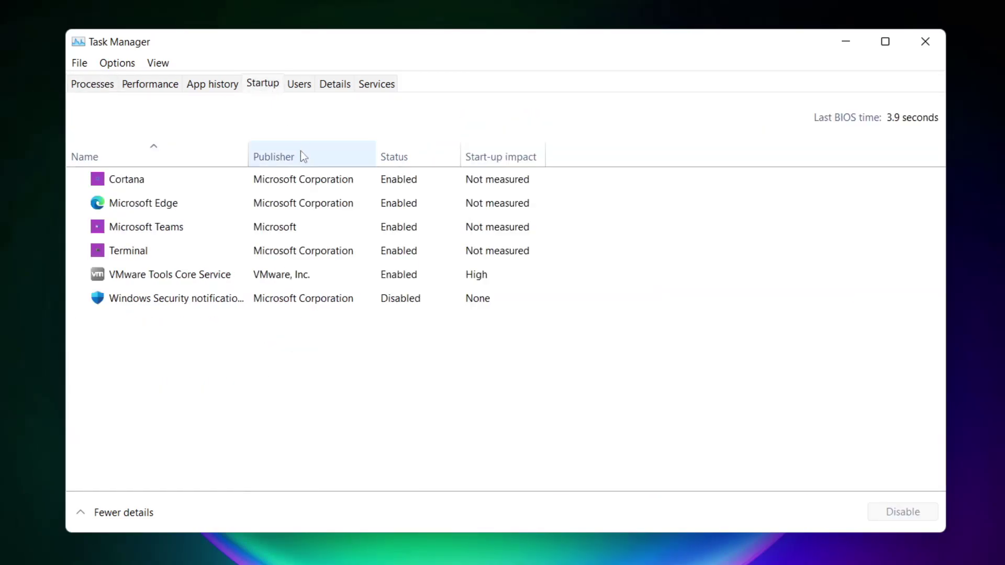
Disable Cortana, Microsoft Edge, Microsoft Teams and Terminal at startup, then close Task Manager
left_click(340, 187)
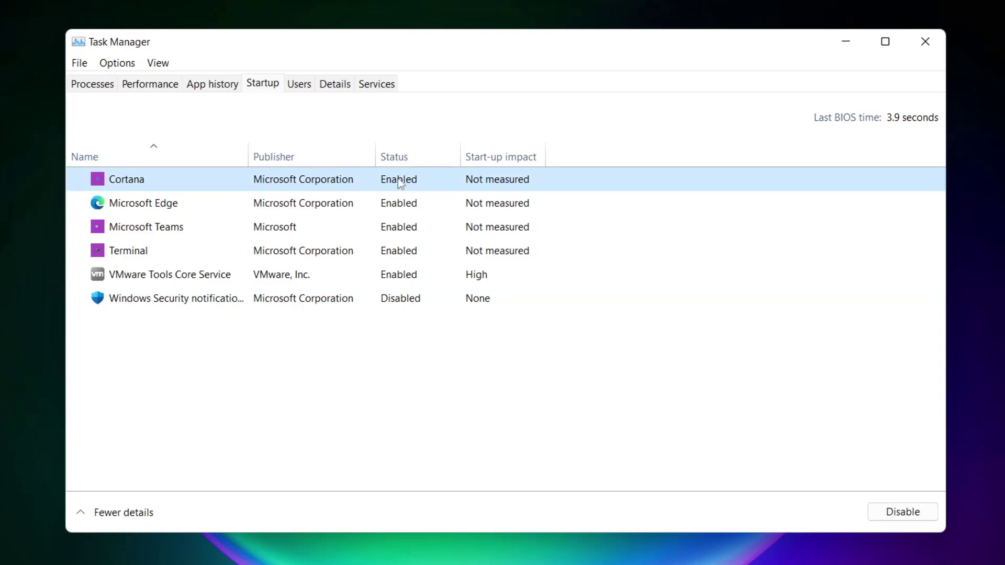
left_click(902, 515)
left_click(168, 212)
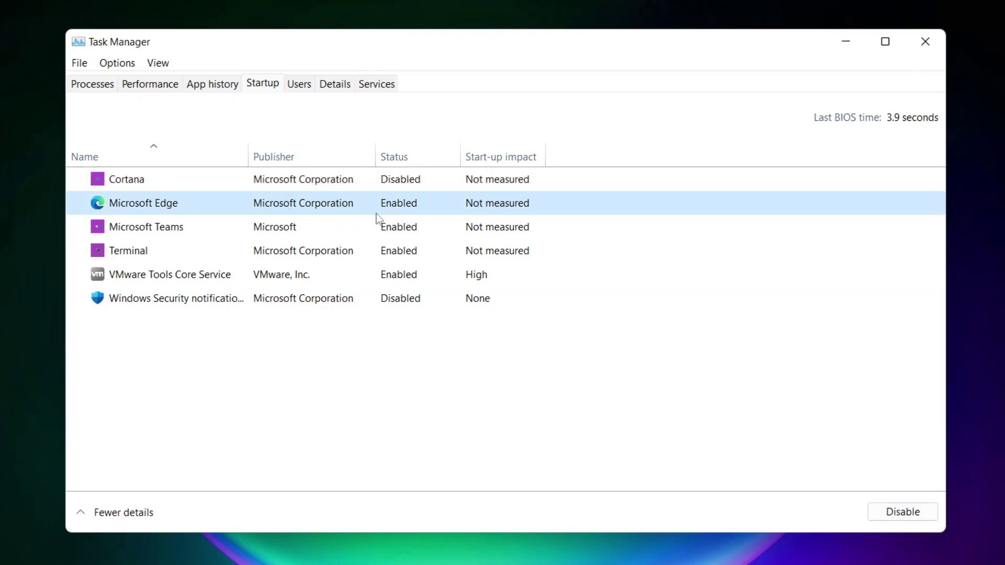
left_click(908, 516)
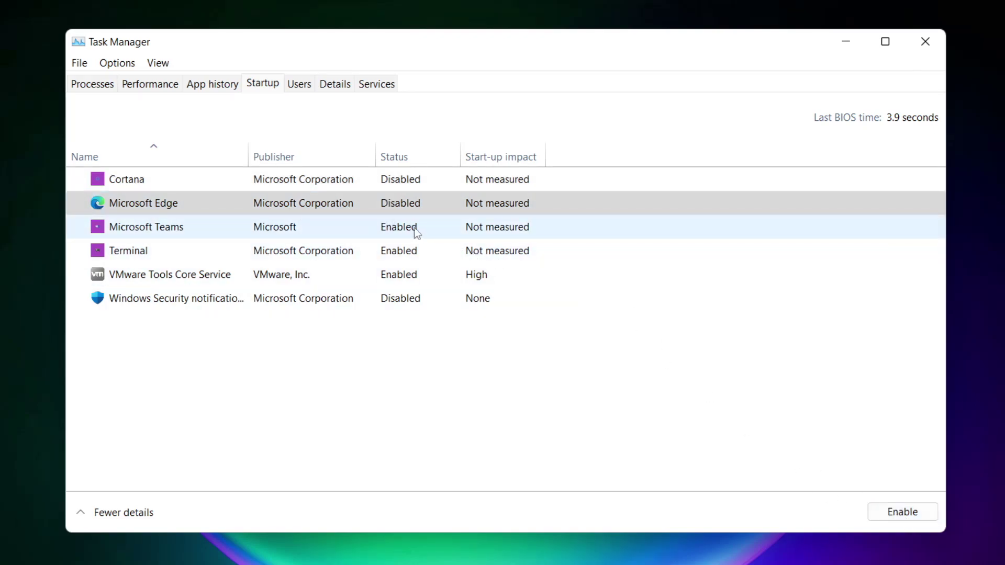
left_click(238, 226)
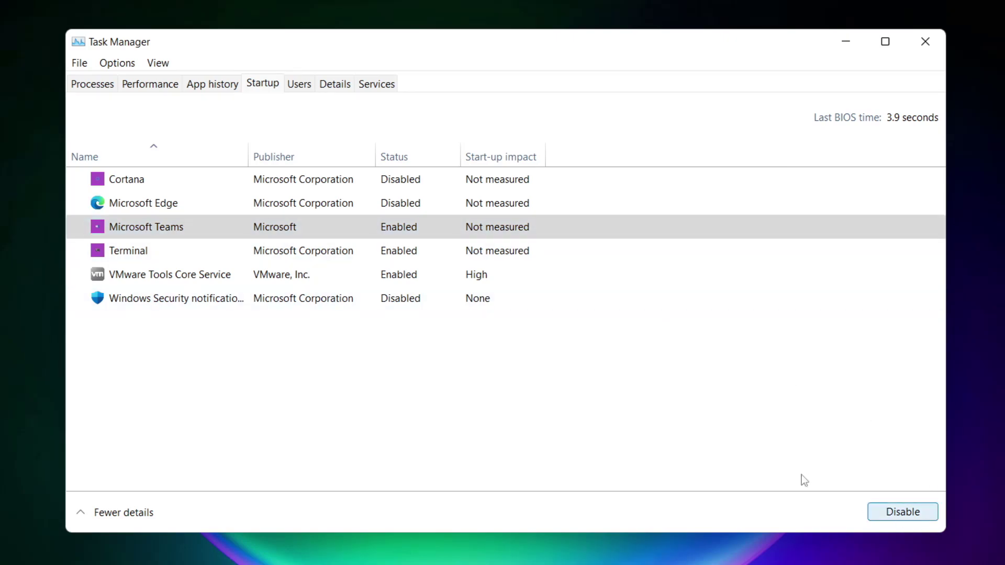
left_click(335, 255)
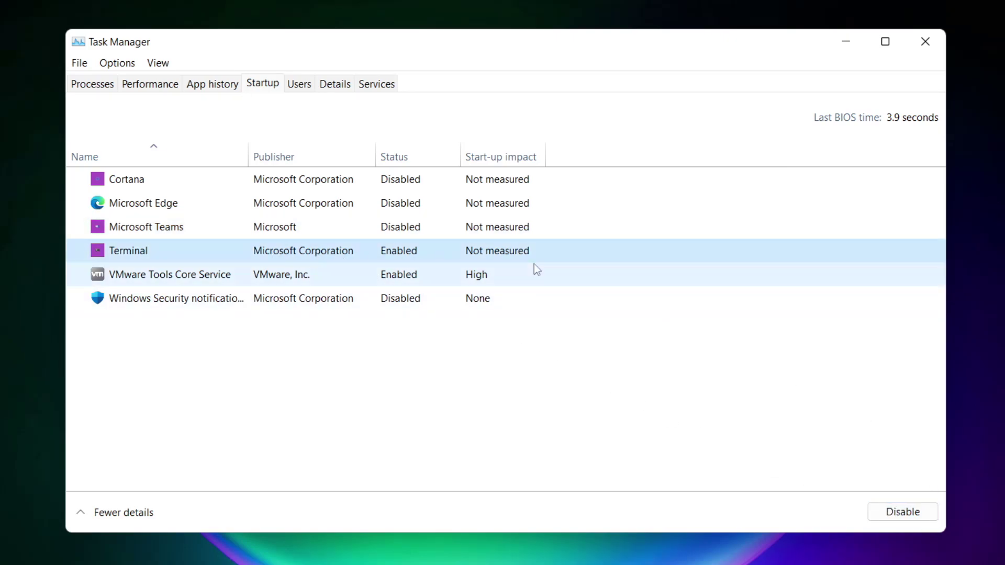
left_click(913, 514)
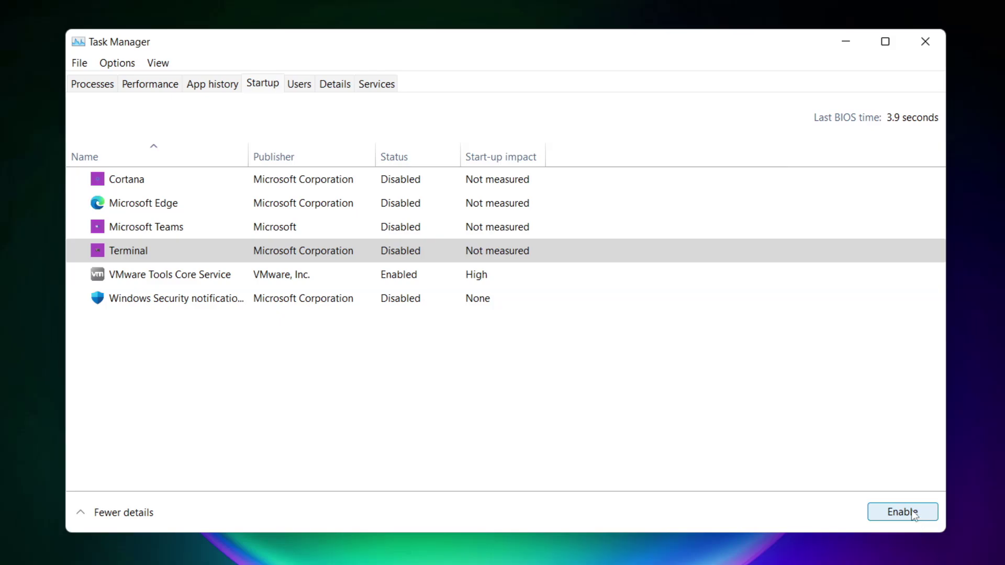
left_click(411, 246)
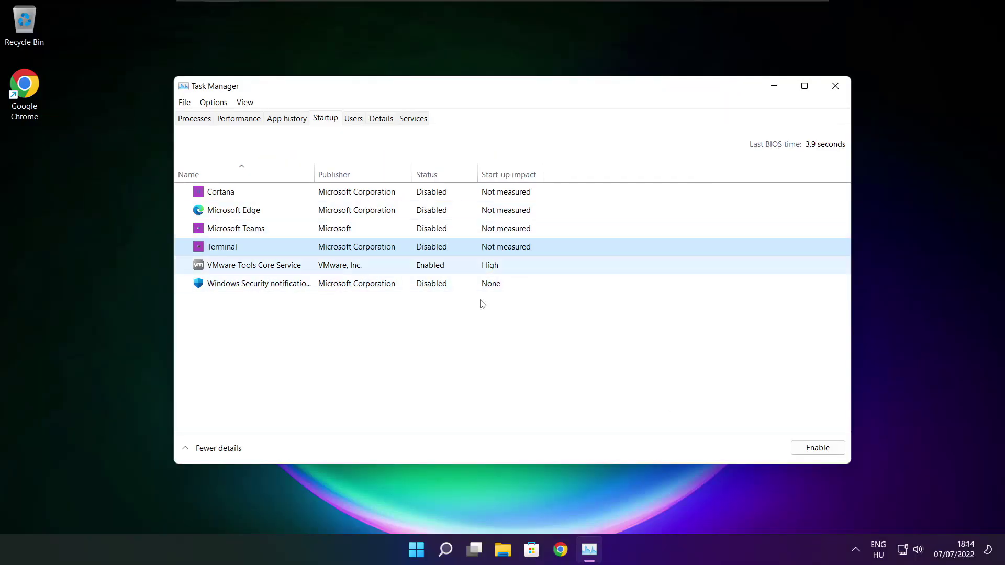
left_click(834, 89)
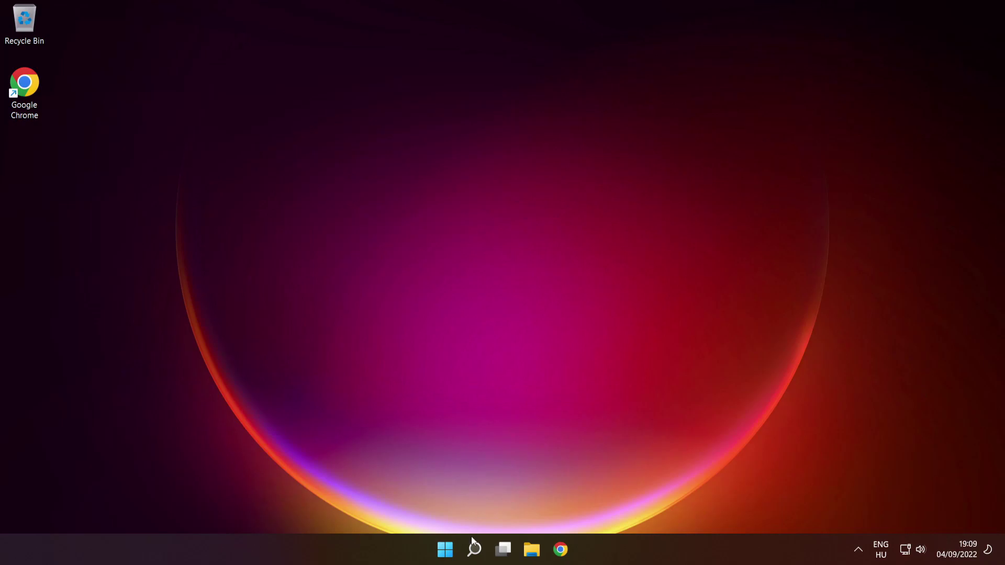
Search for 'cmd' and launch Command Prompt as administrator
mouse_move(474, 548)
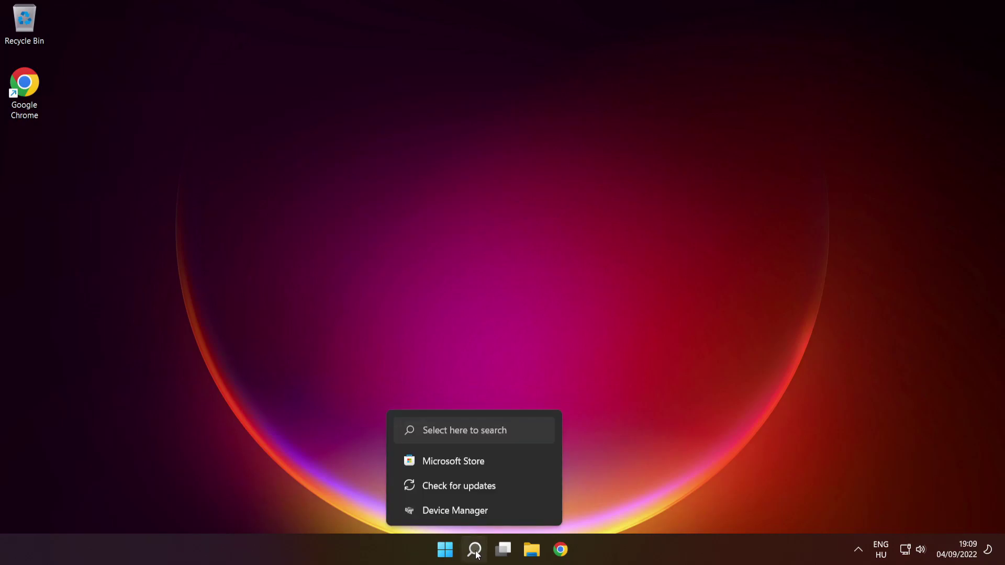
left_click(475, 551)
type("cmd")
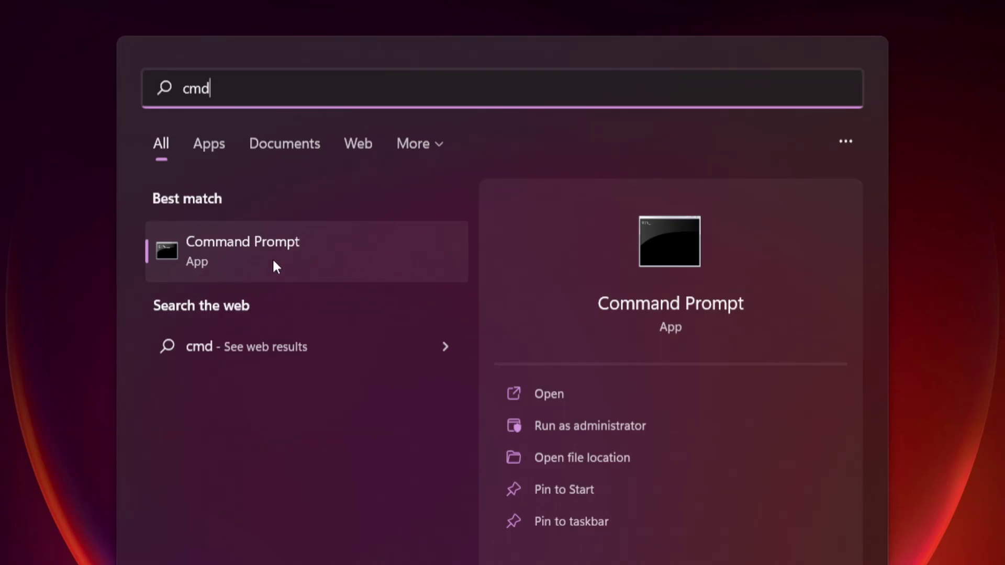
right_click(370, 247)
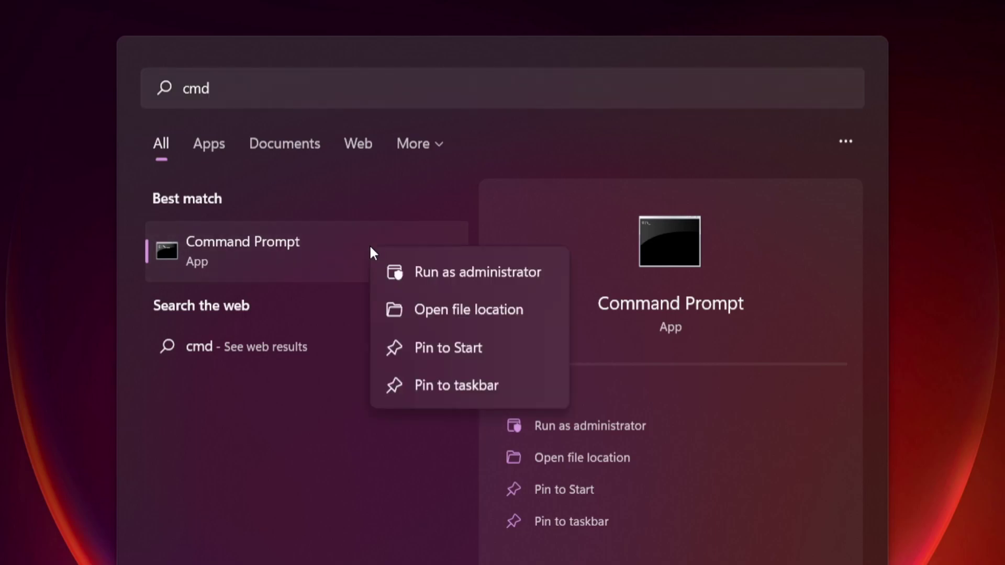
left_click(477, 272)
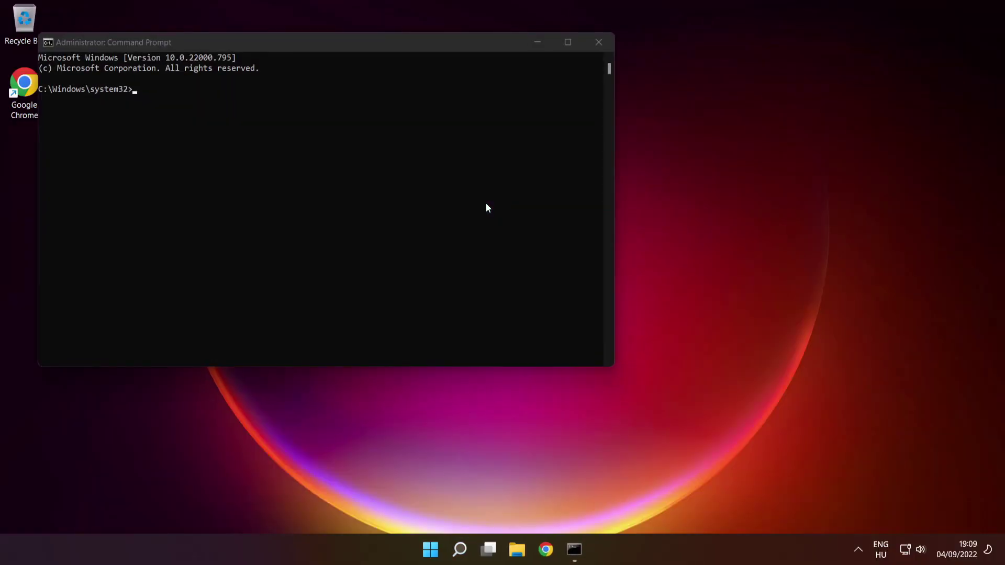
Center the Command Prompt window and run sfc /scannow to repair corrupt system files
left_click_drag(405, 48, 579, 129)
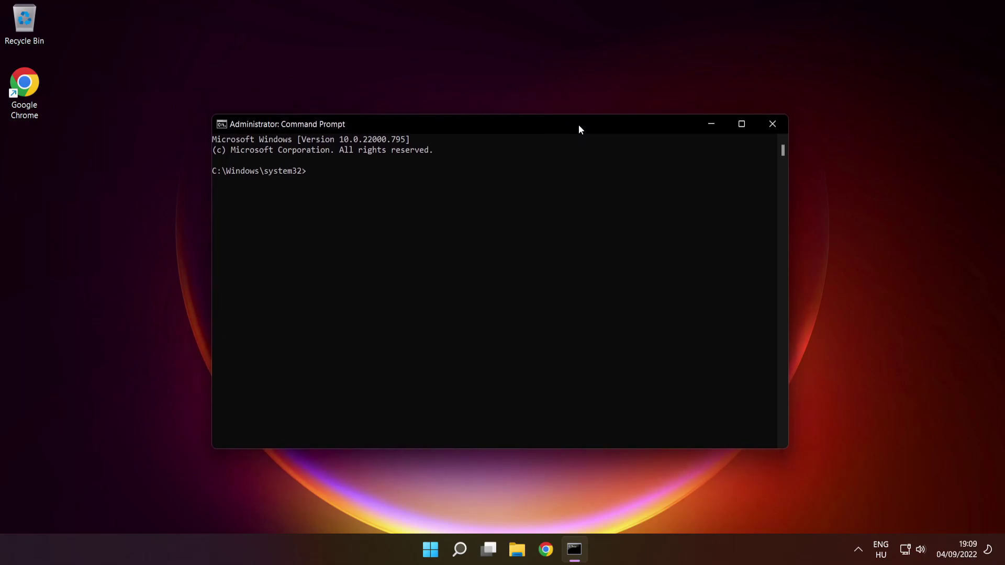
type("sf")
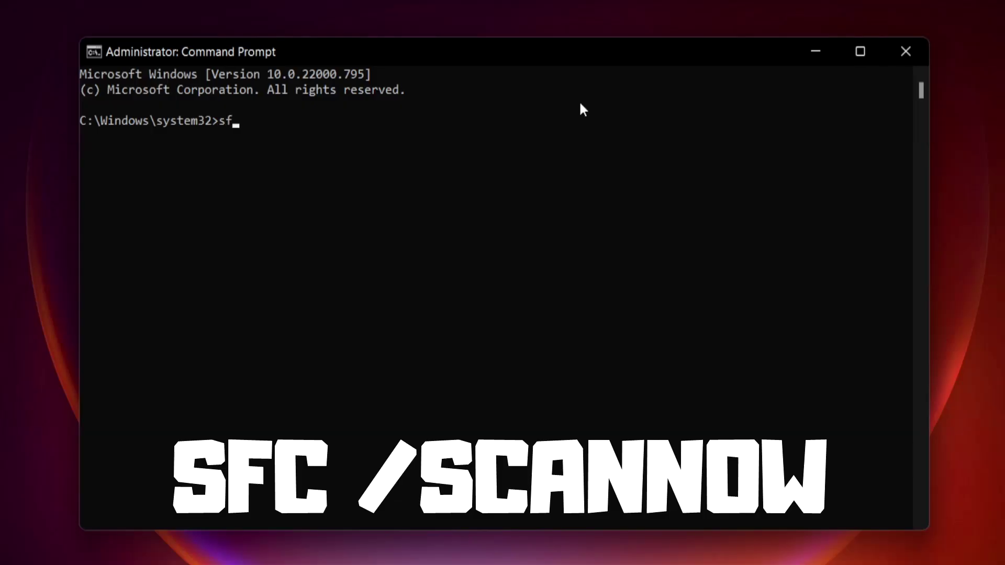
type("c /scannow")
key("Return")
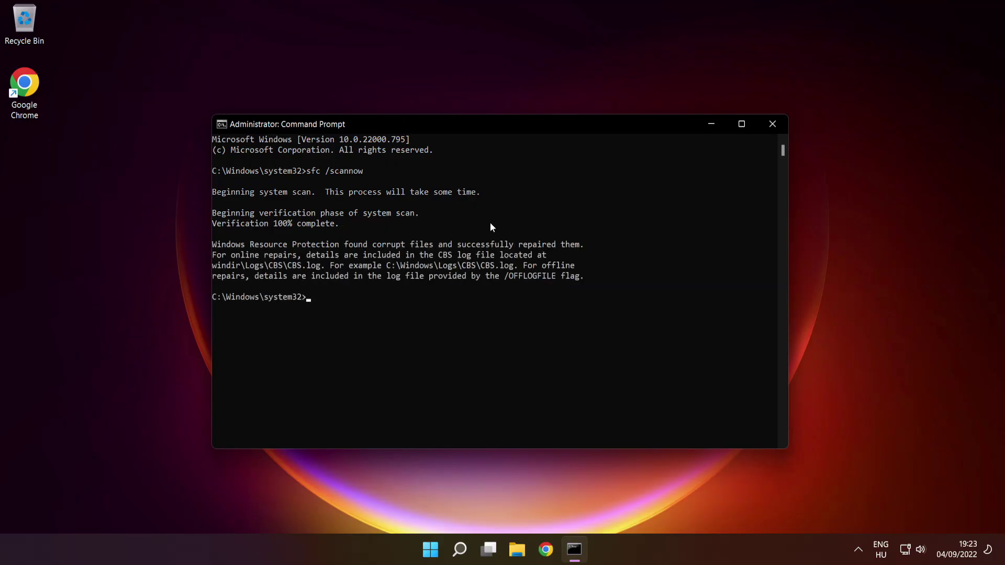
Close Command Prompt and show the Start menu power options: Sleep, Shut down and Restart
left_click(773, 126)
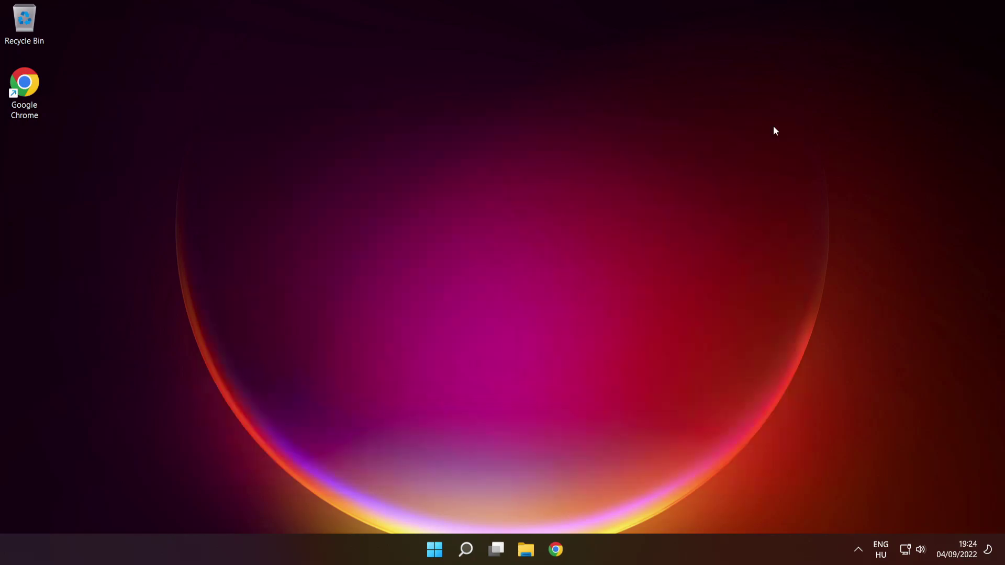
left_click(445, 549)
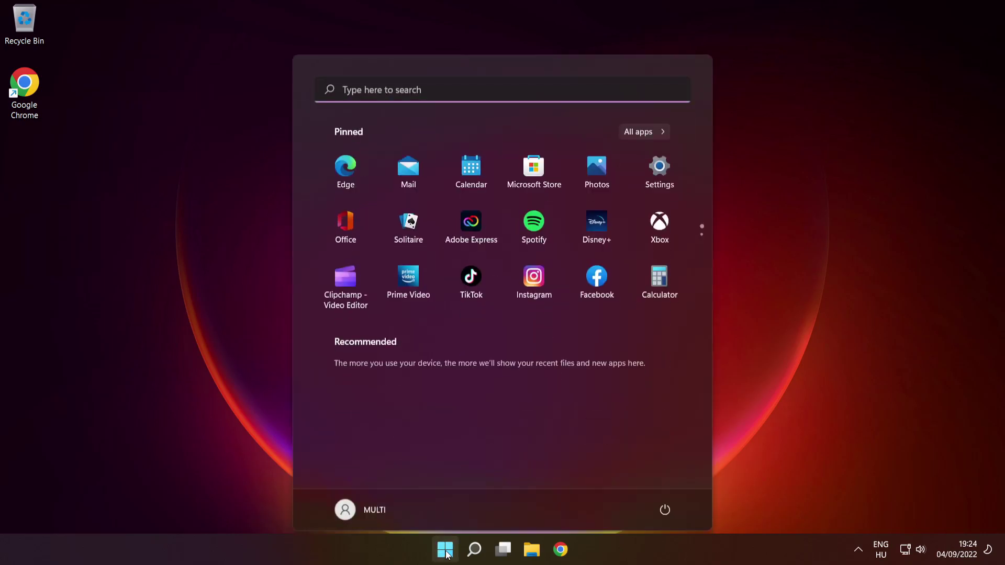
left_click(665, 504)
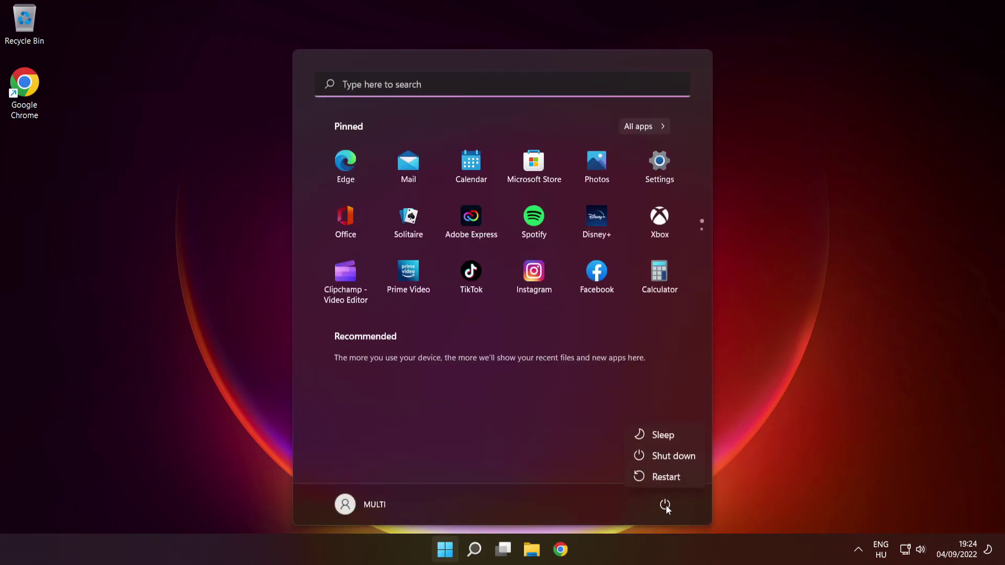